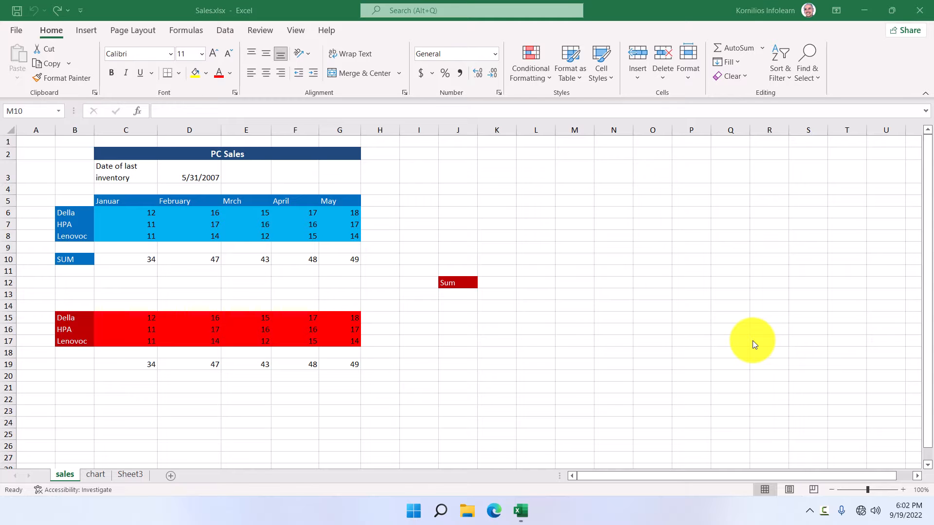
On the sales sheet, select the PC Sales title, month headers, brand names and sales figures.
click(204, 152)
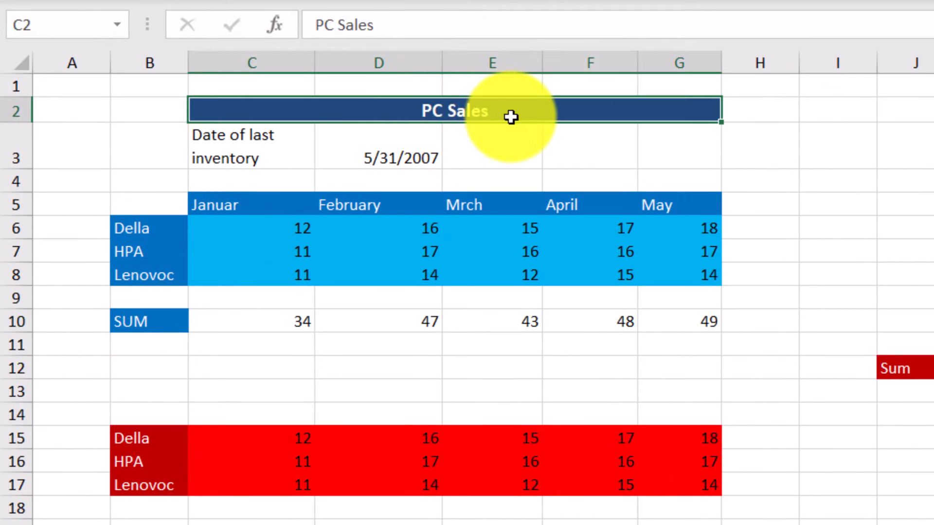
click(215, 206)
click(358, 203)
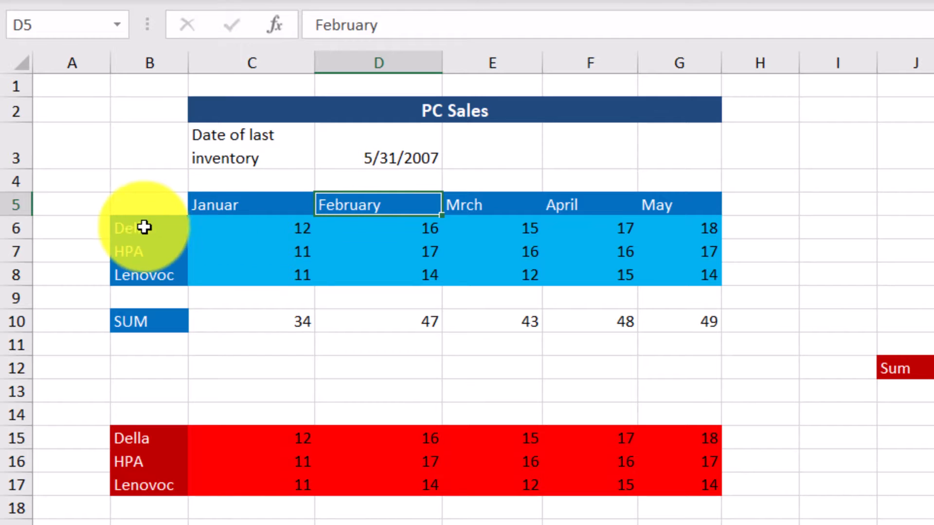
drag(138, 226, 137, 280)
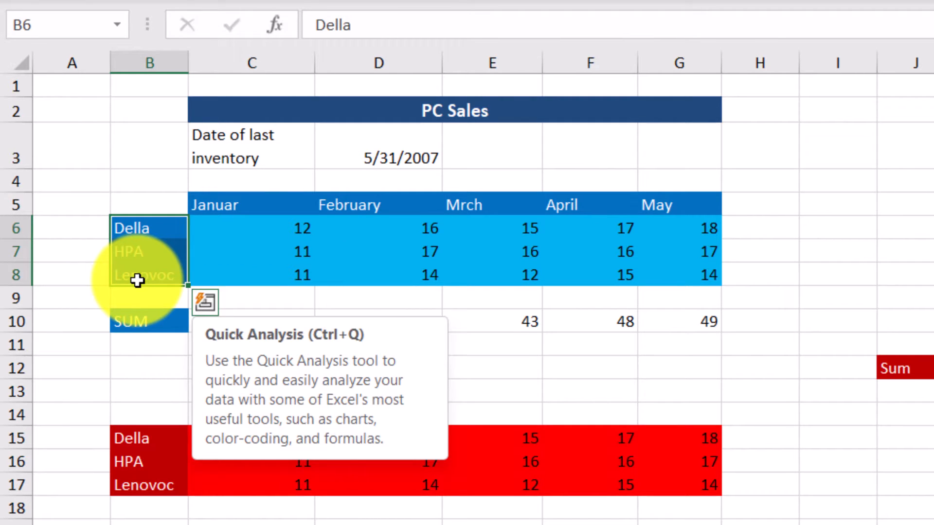
click(280, 228)
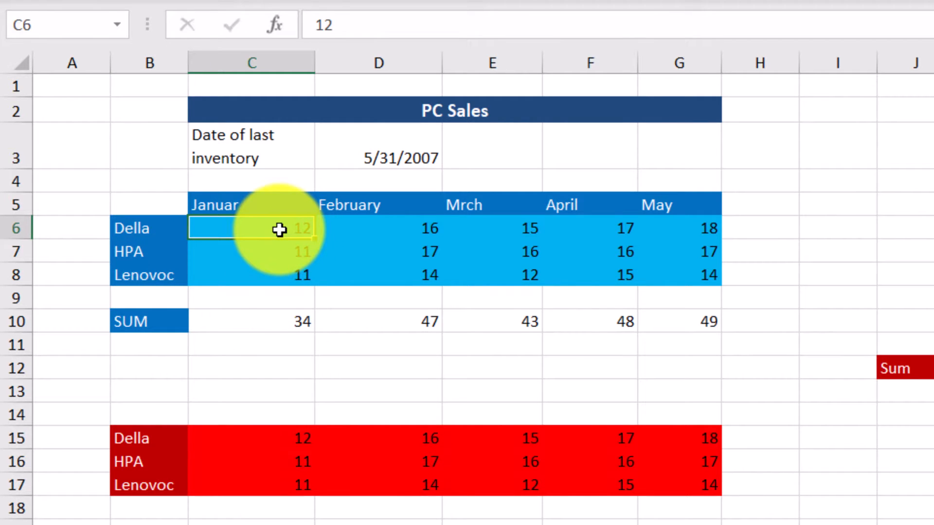
drag(709, 275, 261, 231)
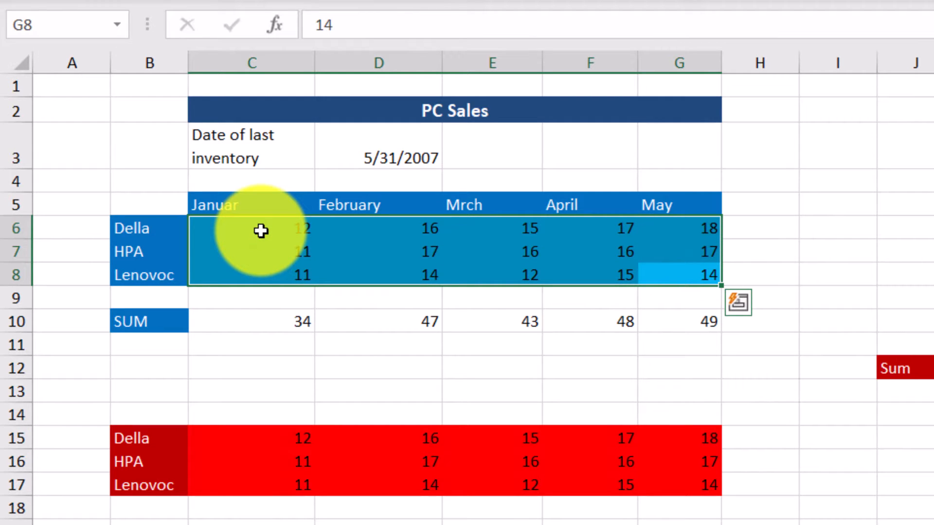
click(284, 322)
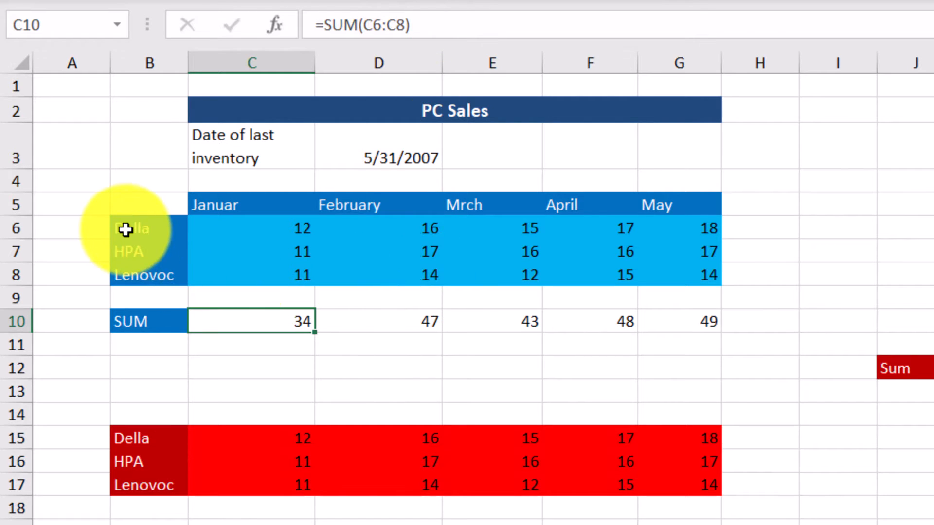
Select the column B brand names, the blue table's figures and the 5/31/2007 inventory date.
drag(125, 229, 127, 277)
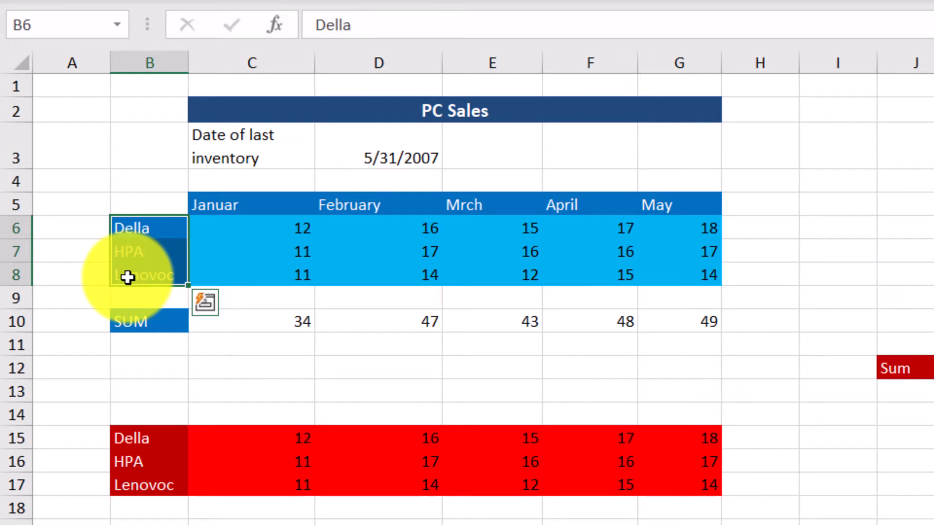
drag(278, 227, 691, 274)
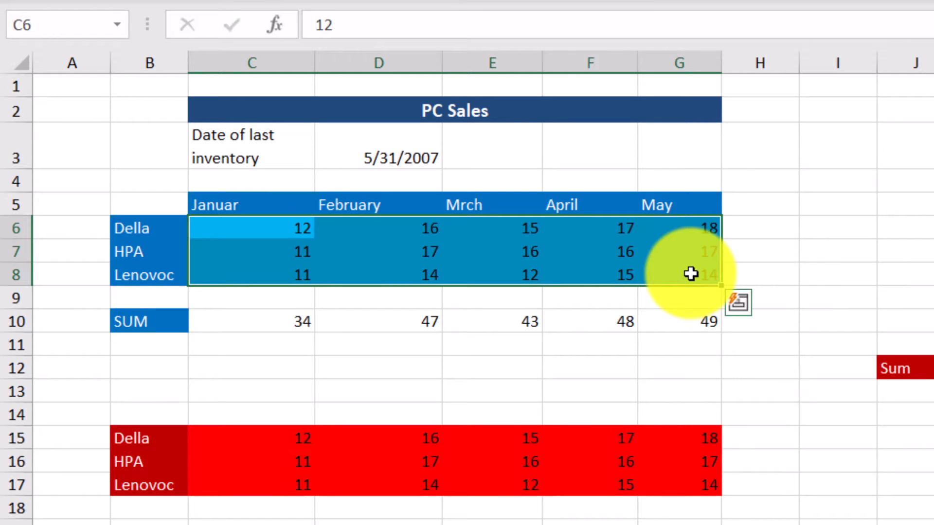
click(394, 161)
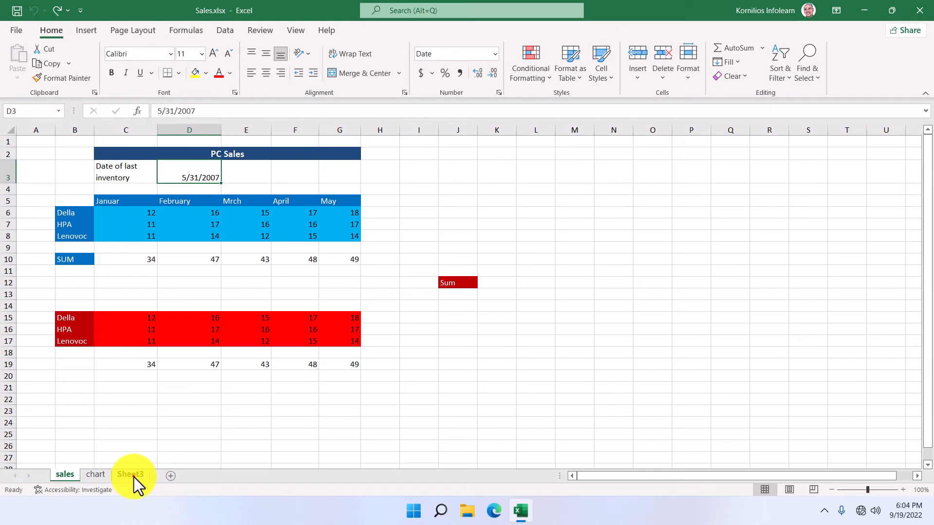
On Sheet3, enter a surname in C5 under the Surname heading.
click(130, 475)
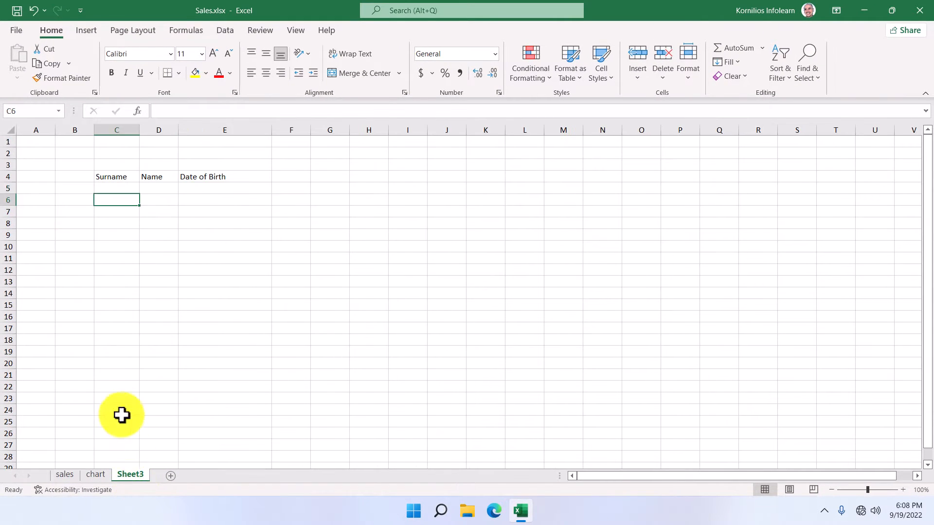
click(116, 188)
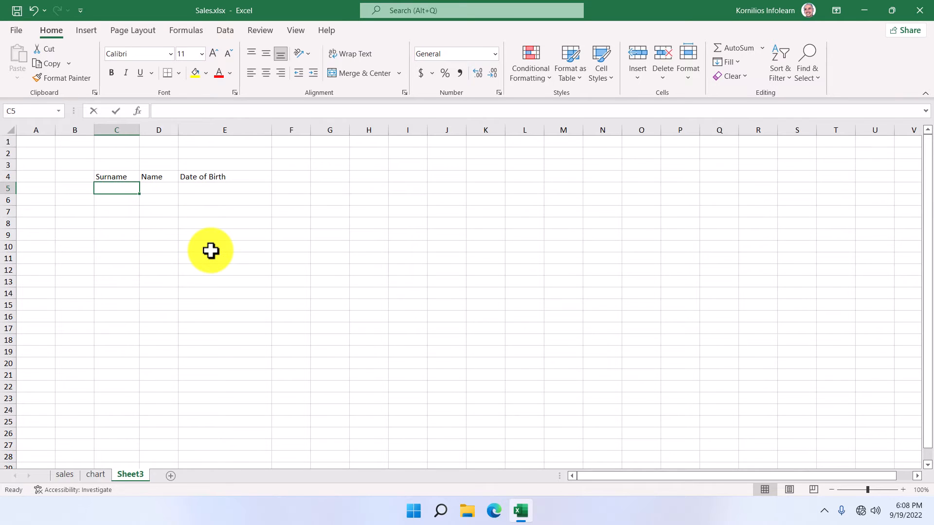
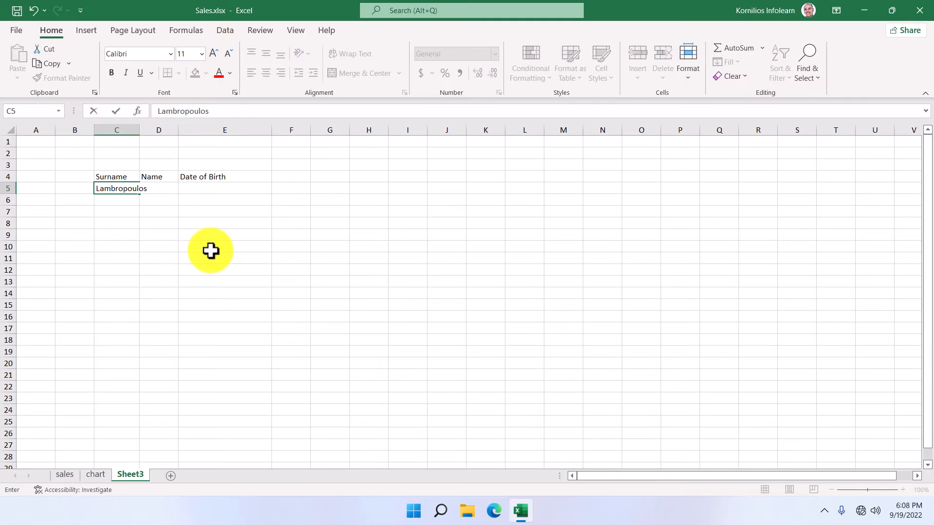
key(Return)
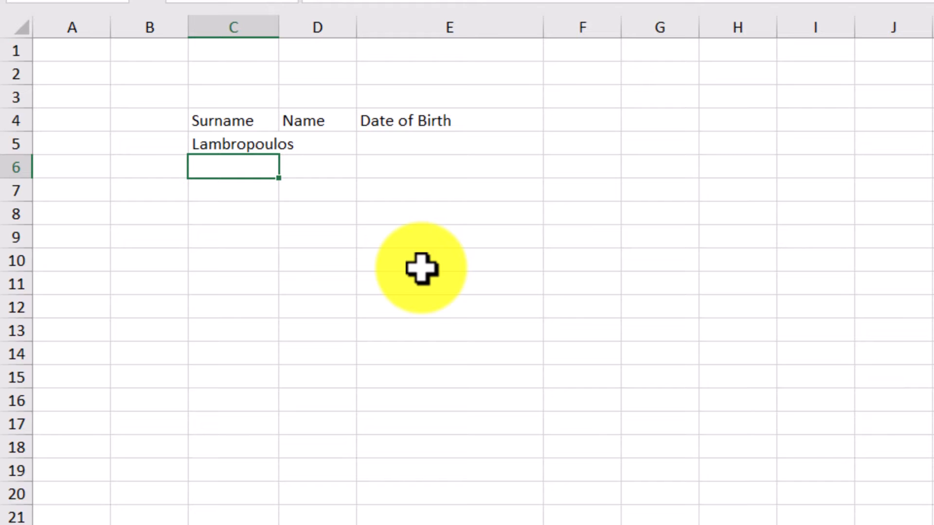
click(186, 231)
click(331, 227)
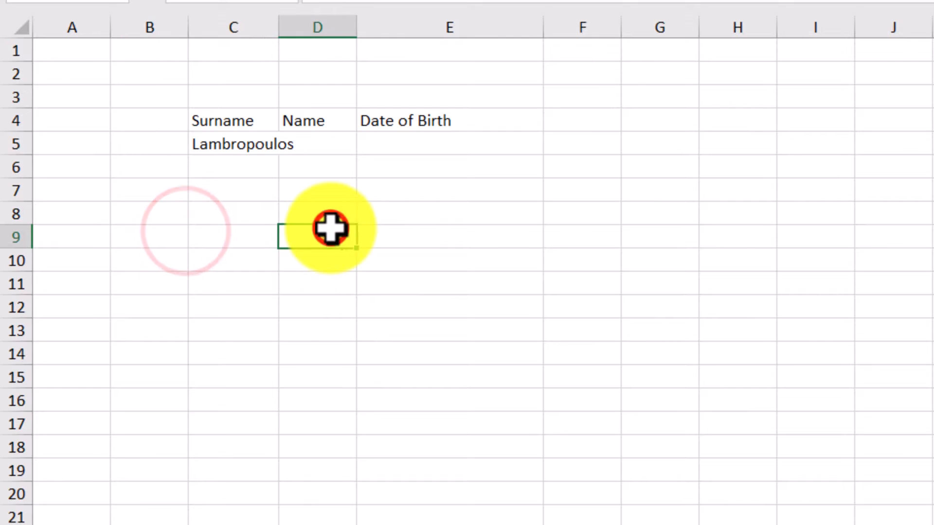
Enter a first name in D5 under Name and widen column C to fit the surname.
click(325, 146)
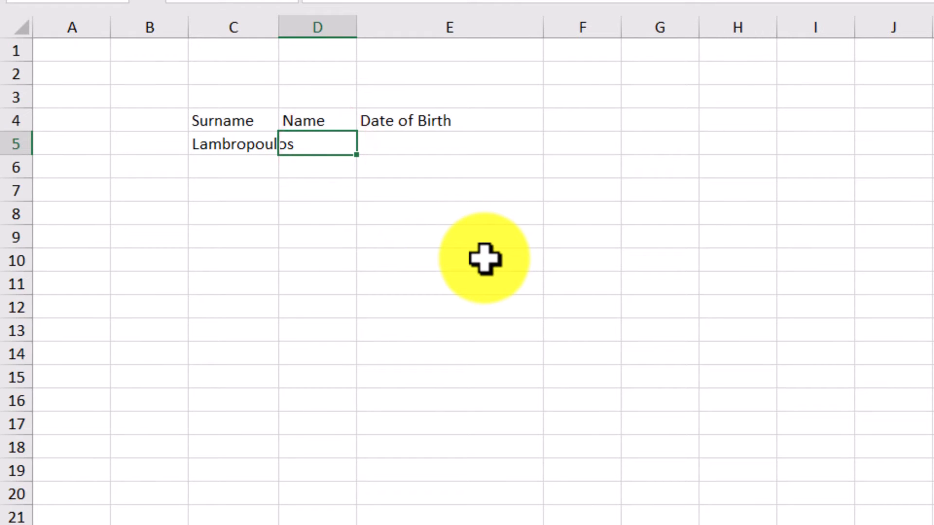
click(392, 286)
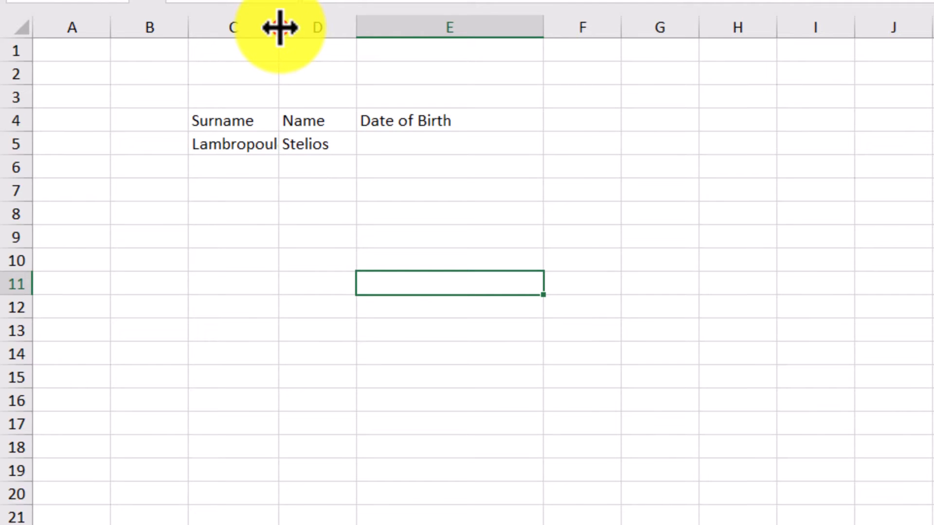
drag(280, 27, 310, 35)
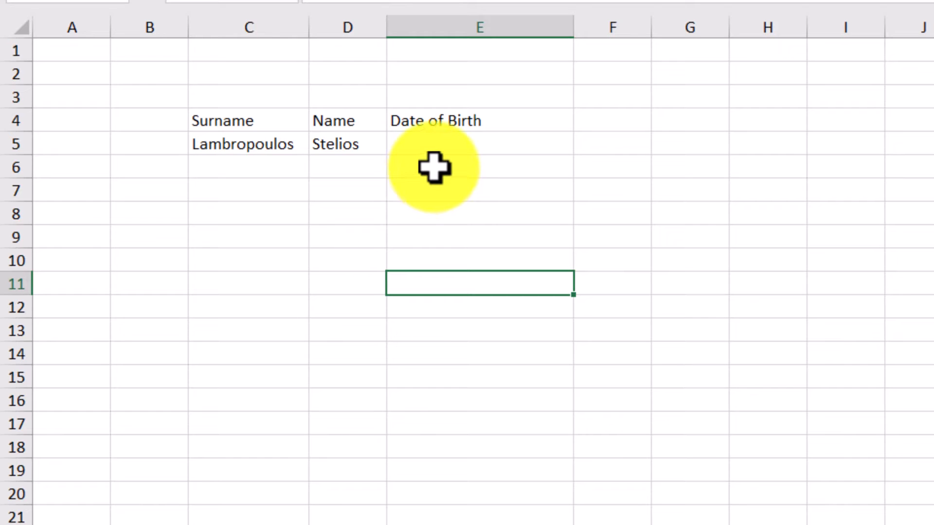
Enter the date of birth in mm/dd/yyyy form in E5 under Date of Birth.
click(436, 141)
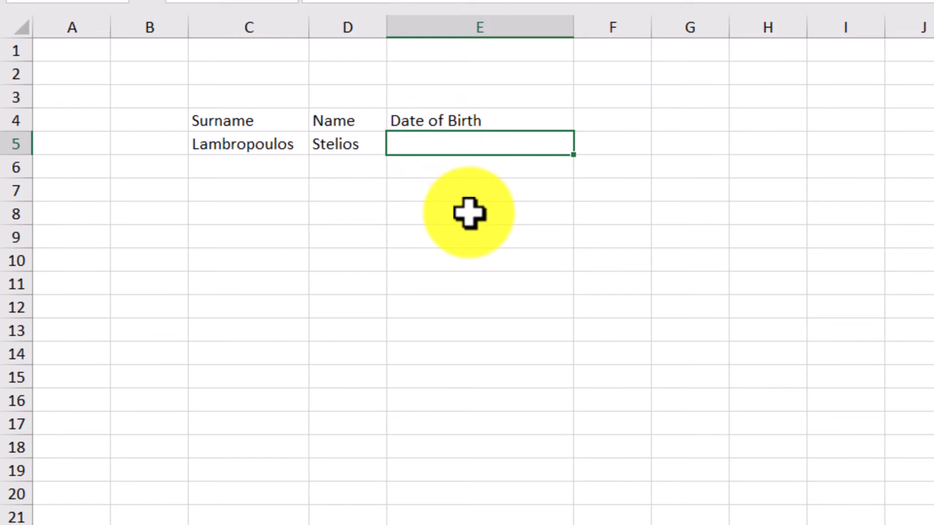
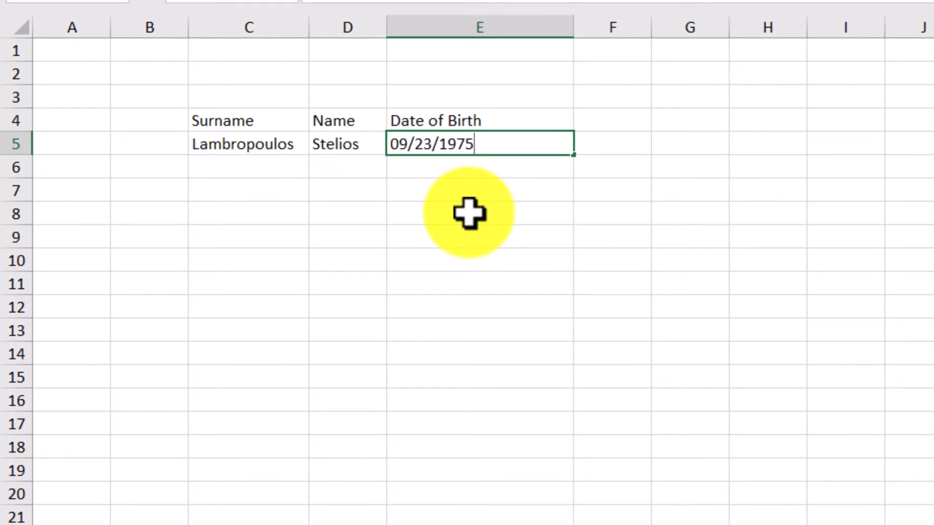
key(Return)
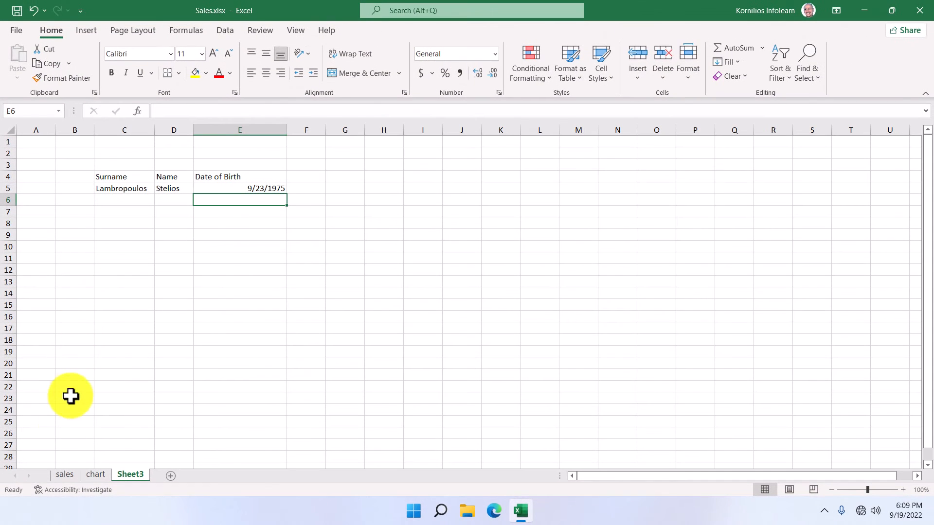
Return to the sales sheet and select the misspelled Januar header.
click(64, 475)
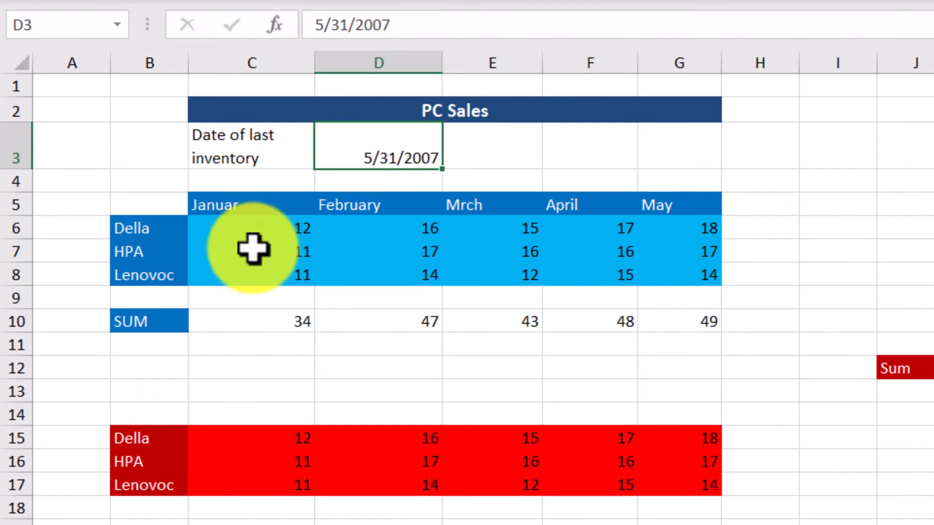
click(252, 204)
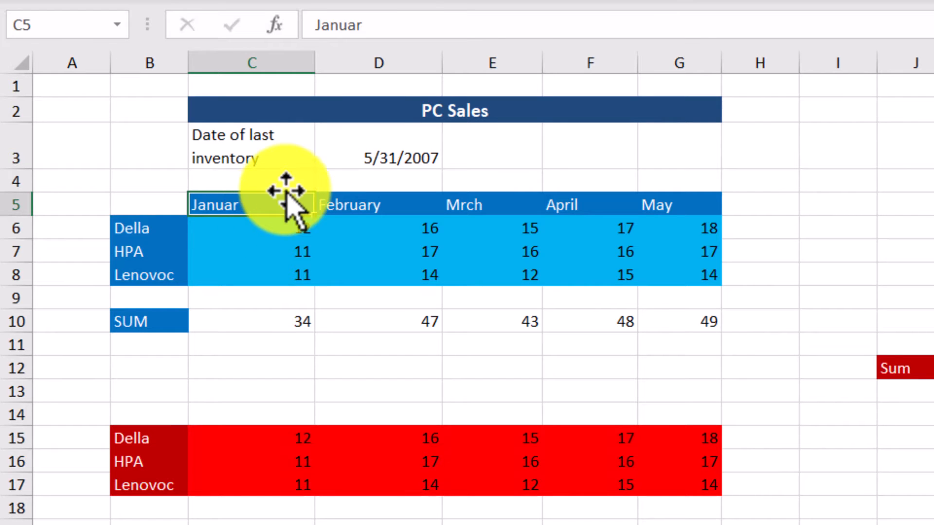
Correct the Januar month header to read January.
click(395, 23)
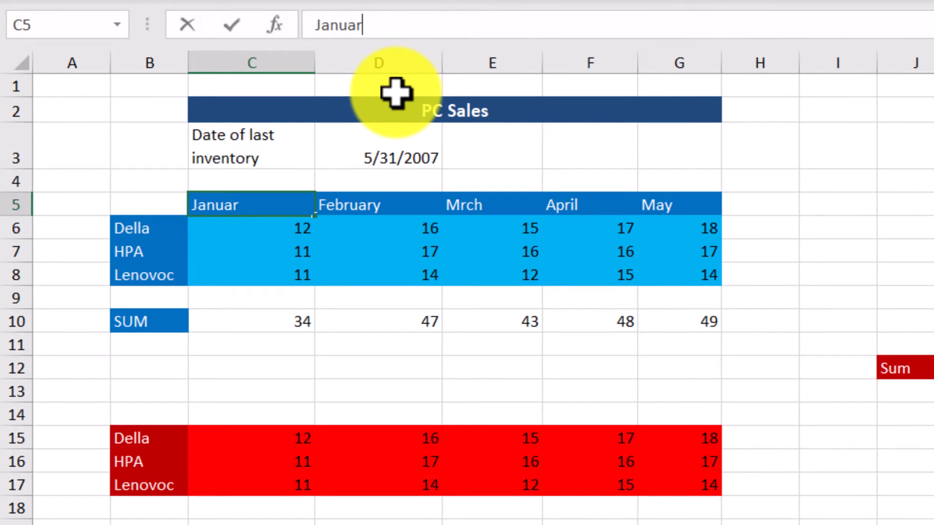
text(y)
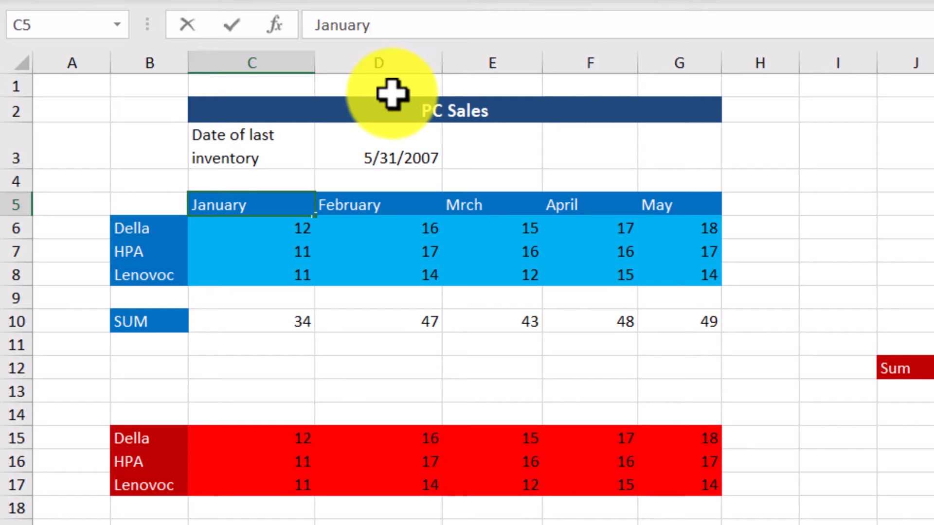
key(Return)
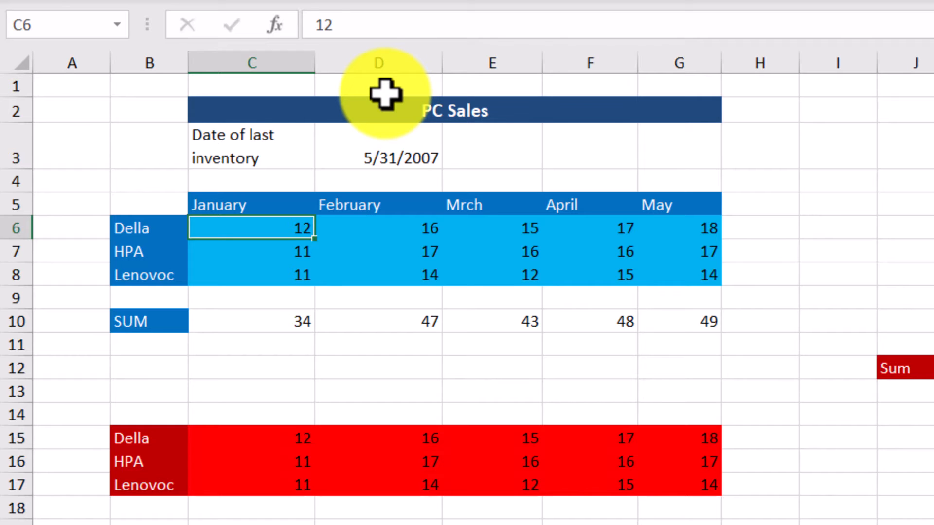
Correct the Mrch month header in E5 to read March.
click(458, 203)
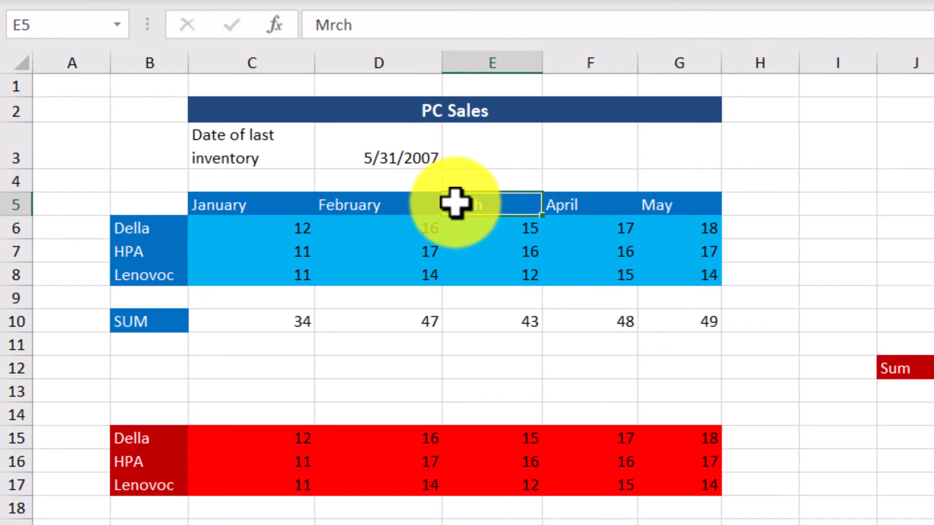
click(333, 27)
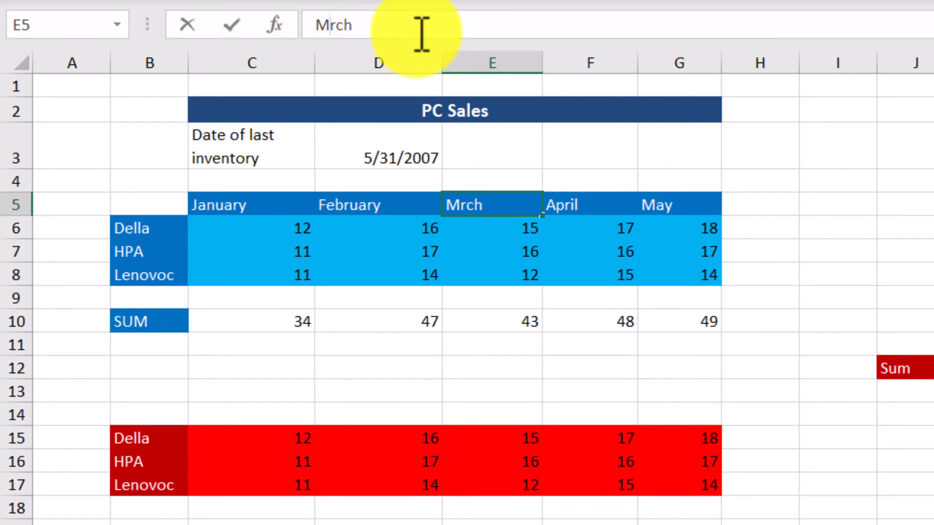
text(a)
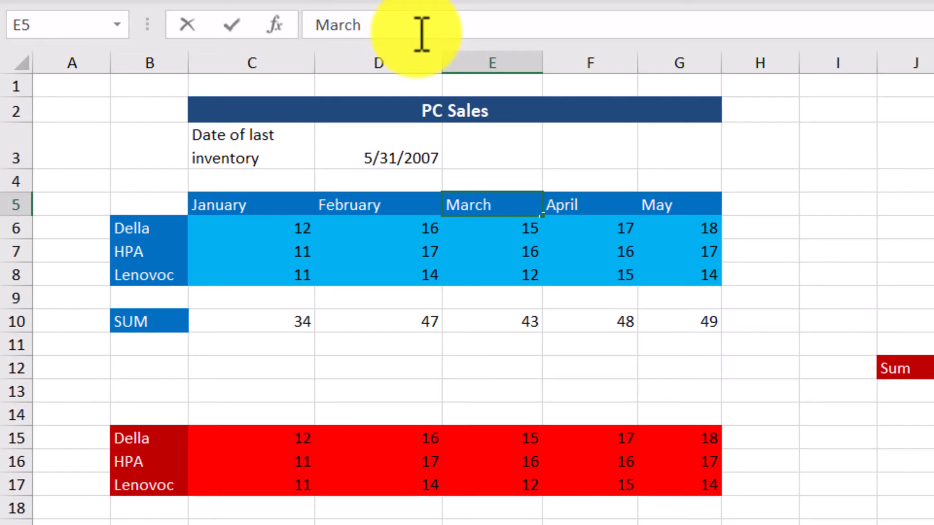
key(Return)
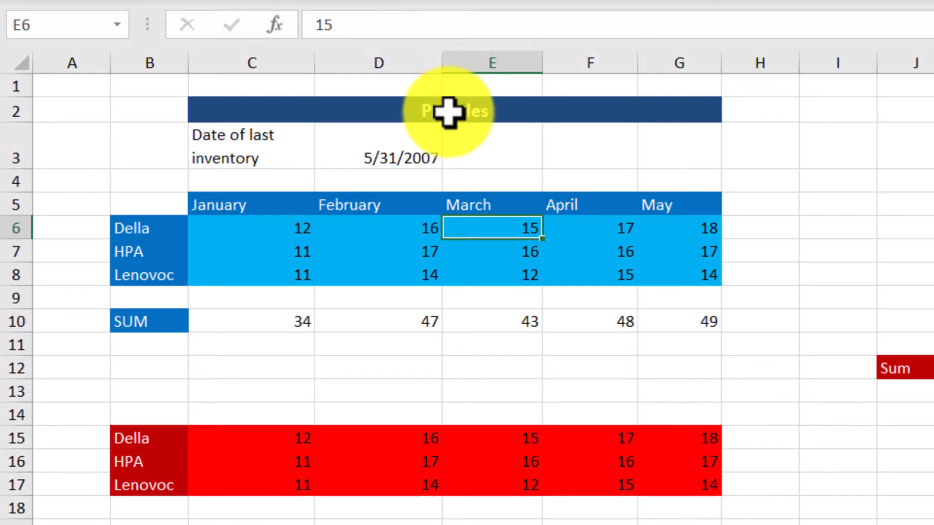
Delete the three brands' sales figures in C6:G8, zeroing the SUM row.
drag(208, 227, 688, 284)
key(Delete)
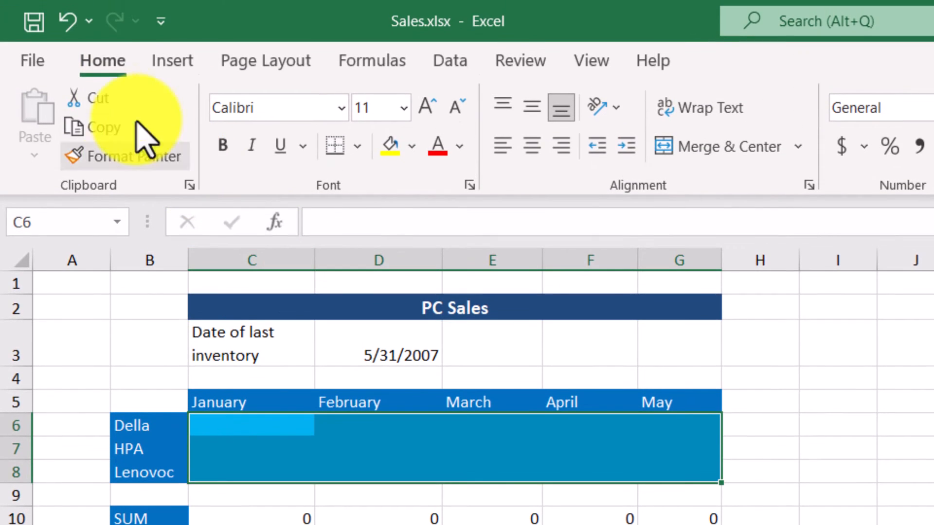
Undo the deletion, then apply Clear Formats to C6:G8 to drop the blue fill.
click(70, 29)
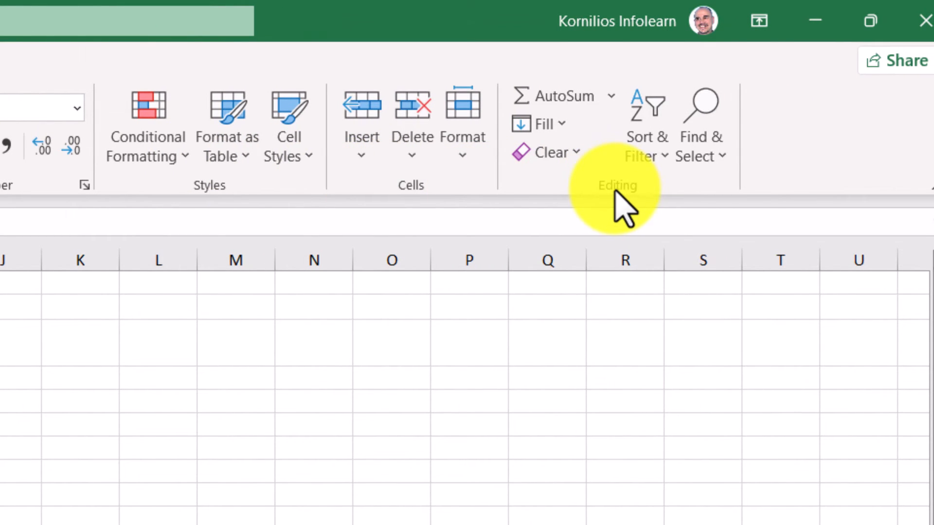
click(579, 163)
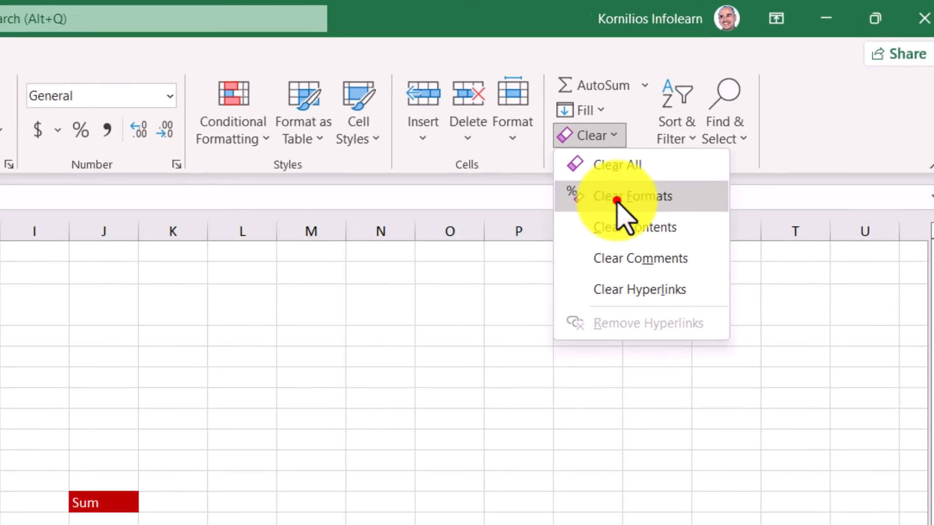
click(597, 220)
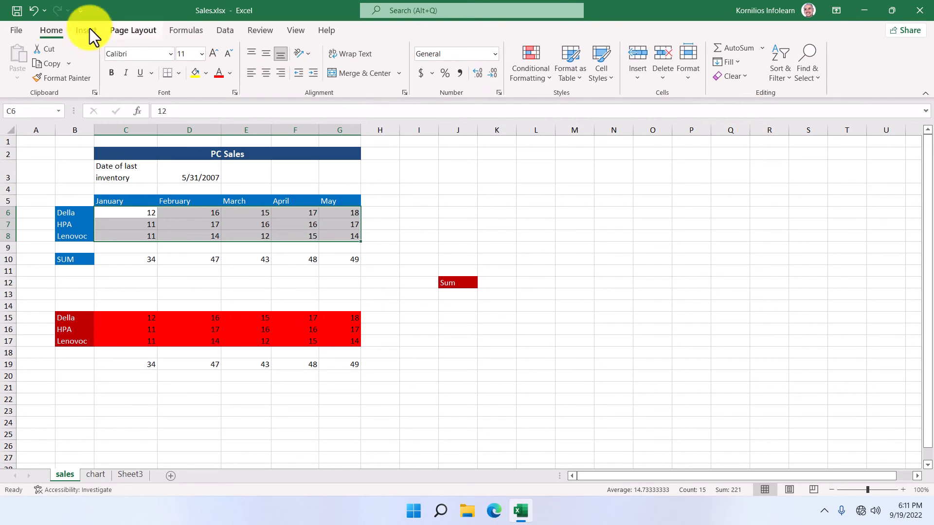
Undo Clear Formats, apply Clear All to C6:G8, then undo that to restore the block.
click(35, 10)
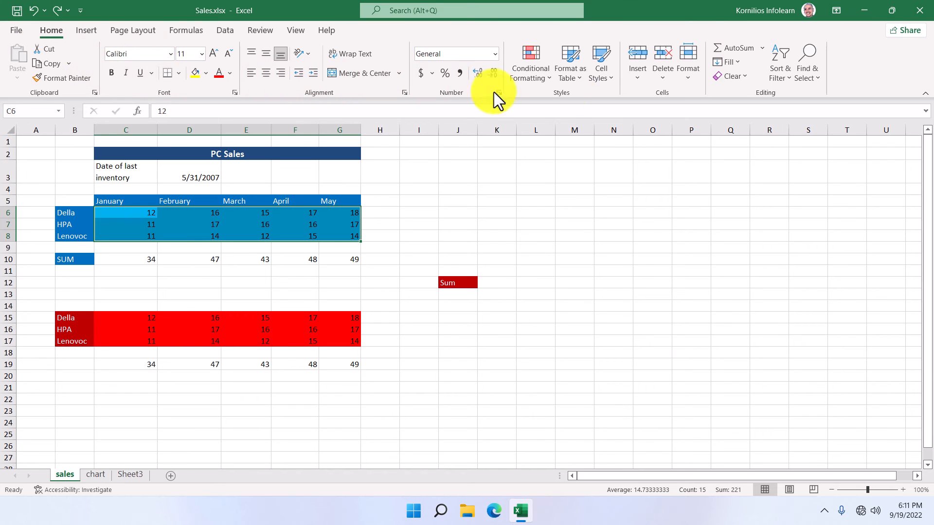
click(746, 79)
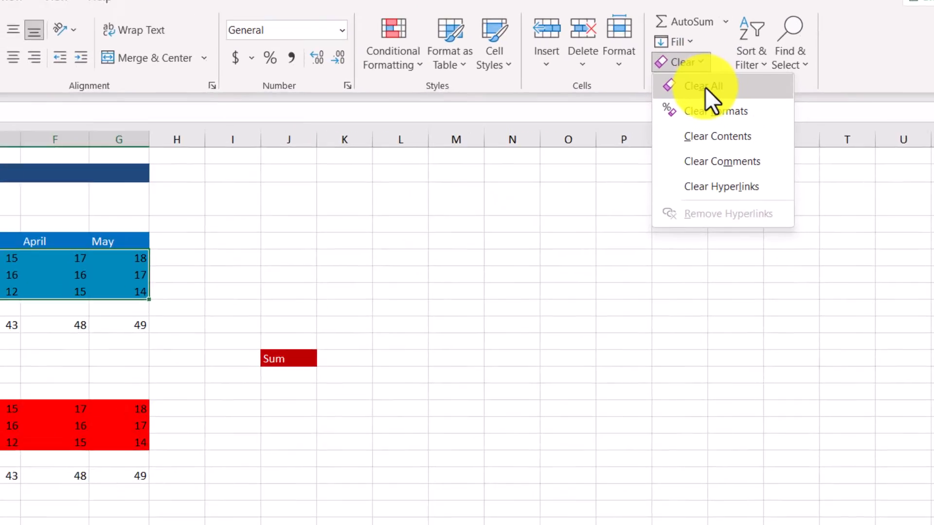
click(650, 79)
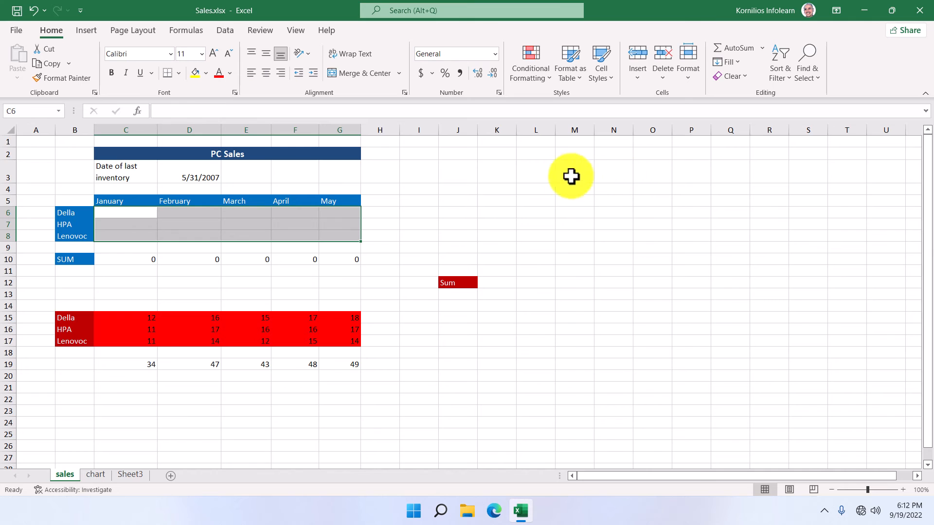
click(33, 14)
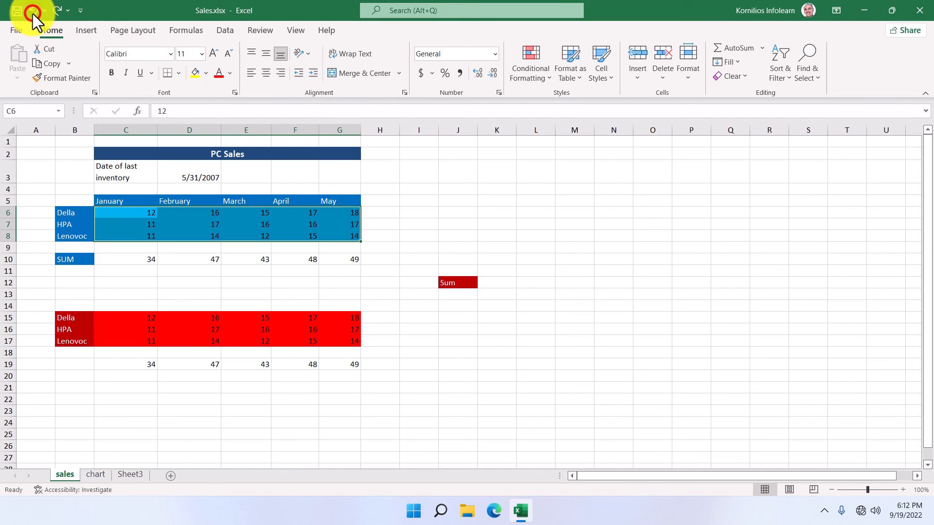
Undo once more, then copy the January–May headers from C5:G5 into C14:G14.
click(34, 15)
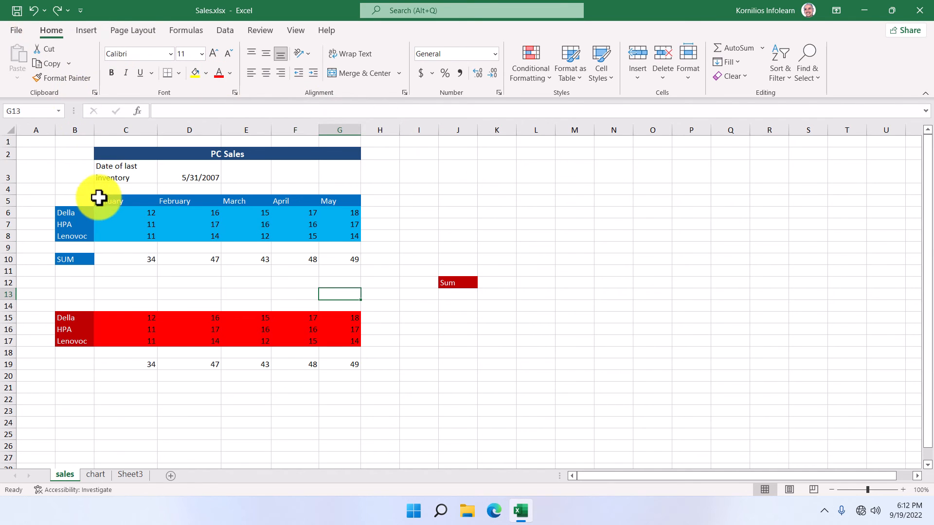
drag(99, 198, 335, 205)
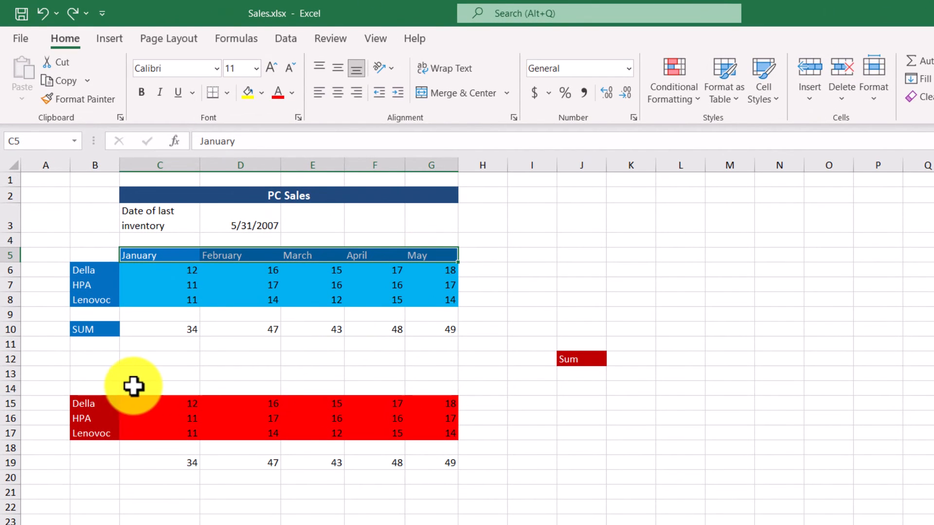
drag(132, 386, 441, 387)
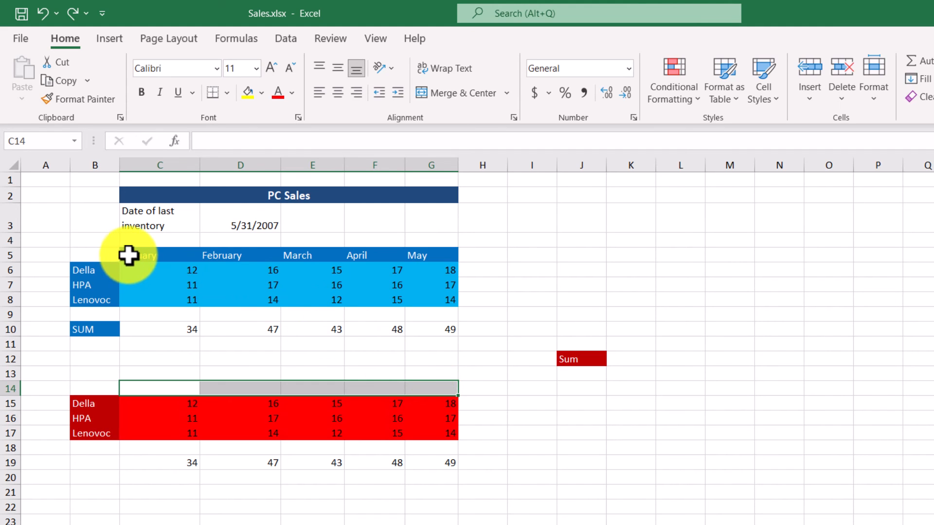
drag(128, 255, 430, 255)
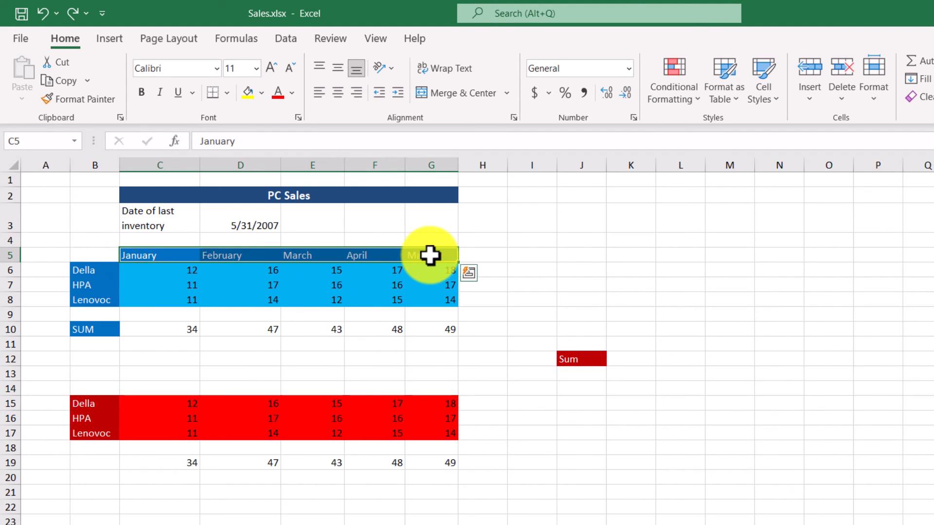
click(51, 81)
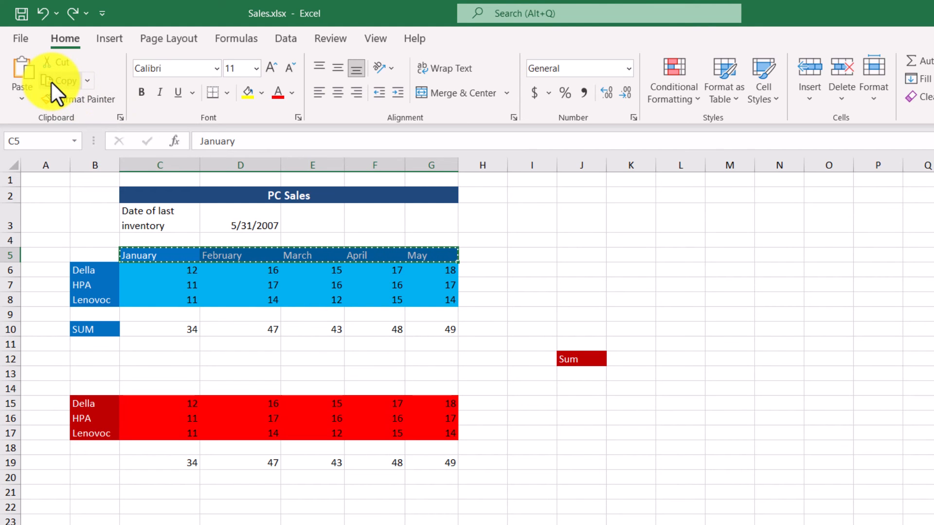
click(136, 389)
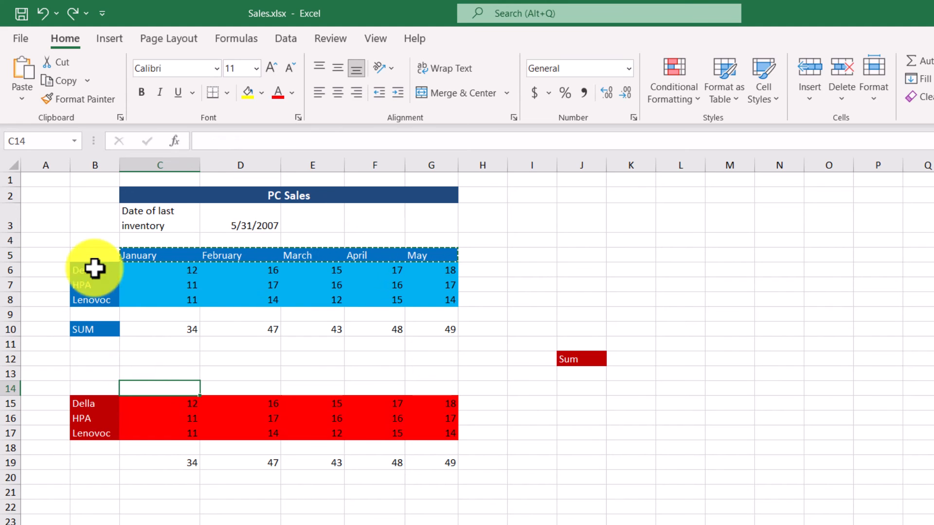
click(22, 72)
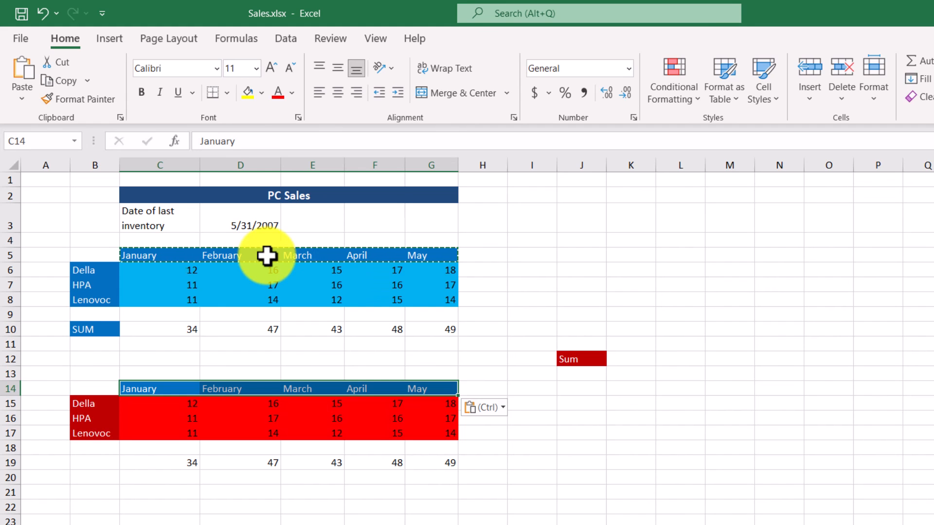
key(Escape)
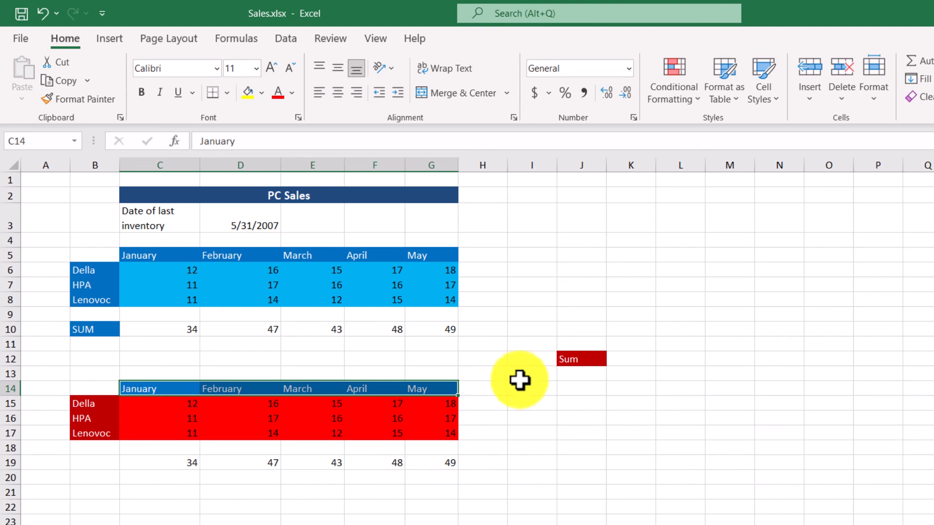
Cut the red Sum label from J12 and paste it into B19.
click(576, 361)
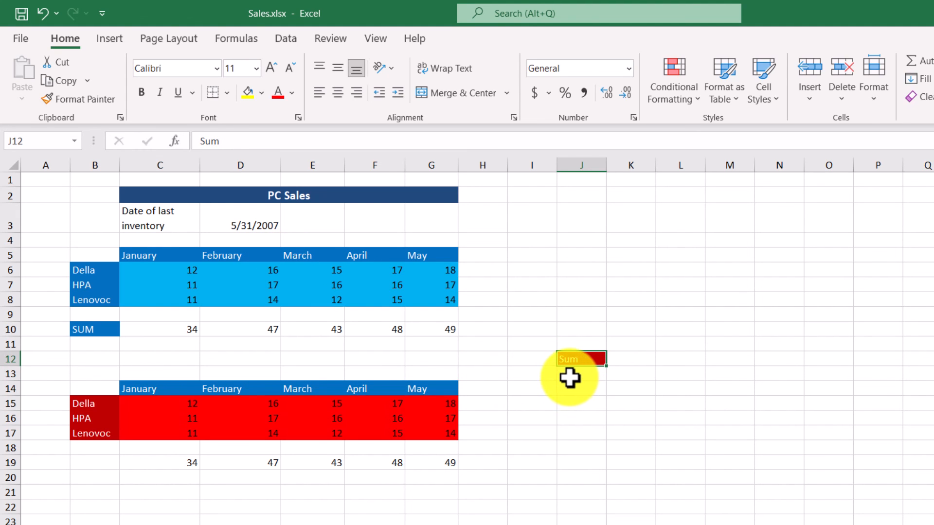
click(99, 462)
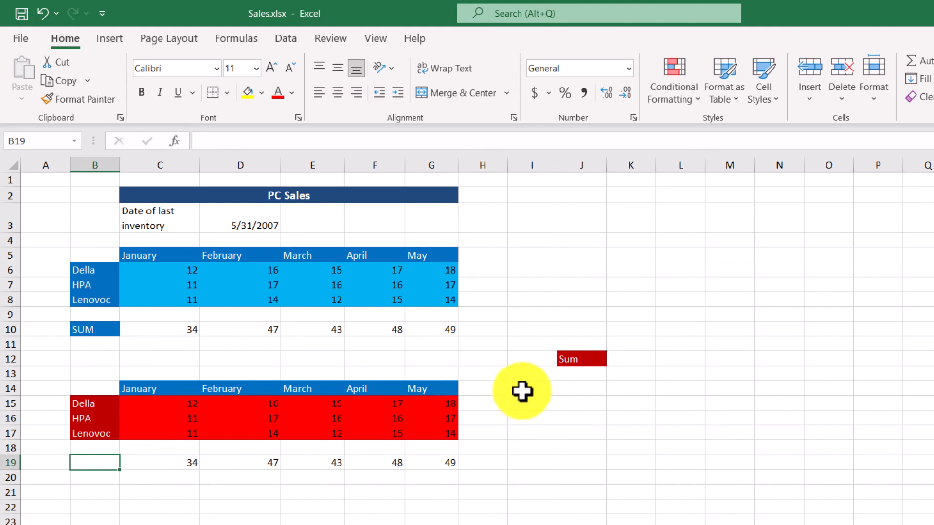
click(586, 358)
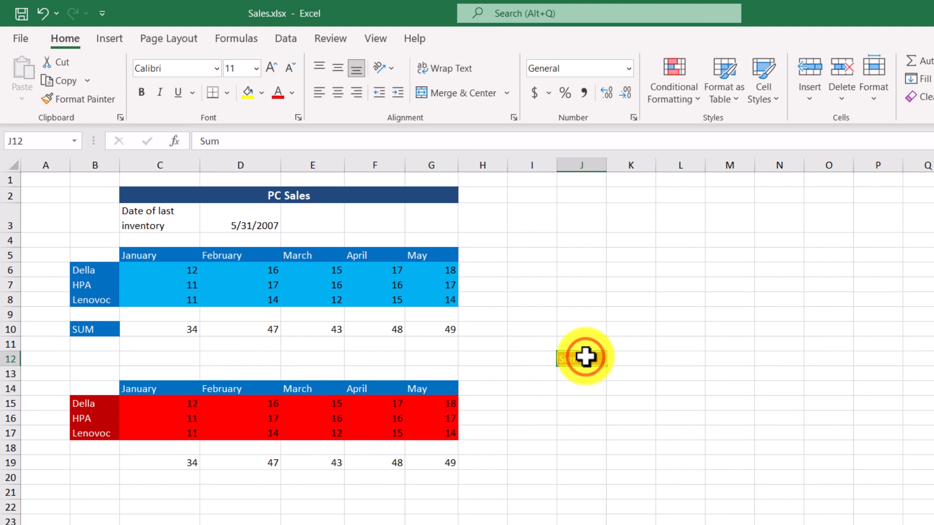
click(57, 64)
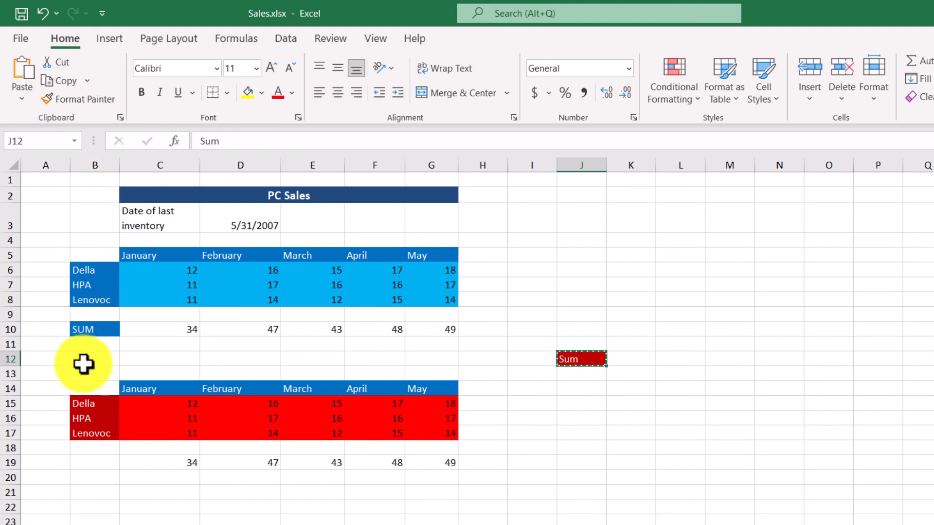
click(90, 463)
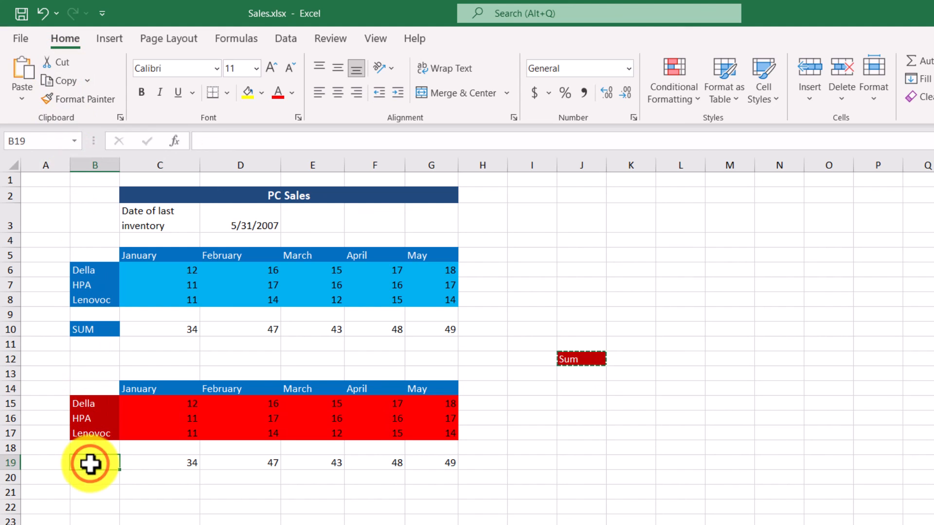
click(24, 68)
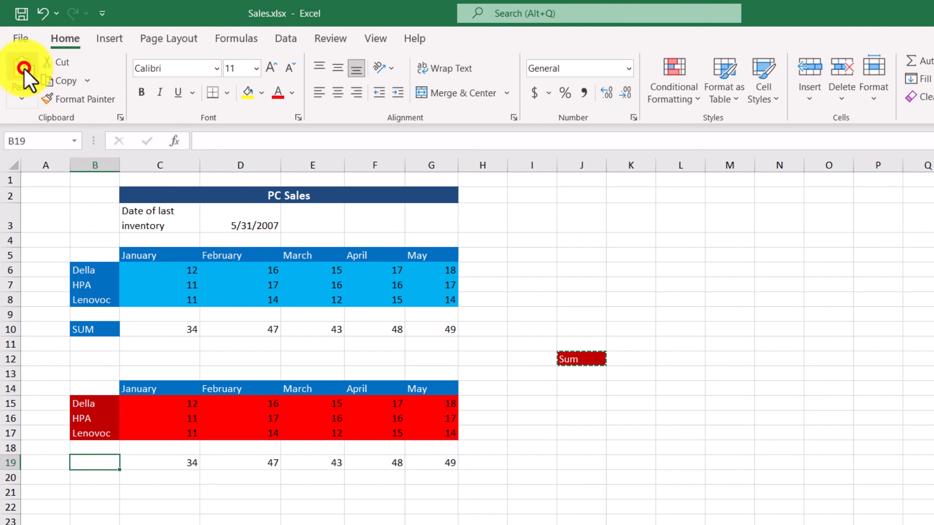